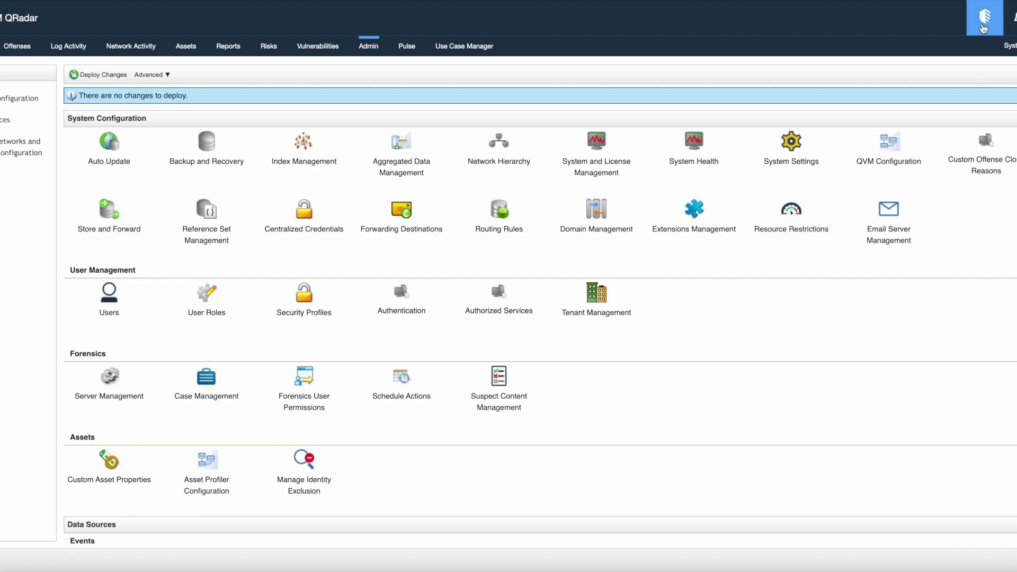
Step: Open the QRadar Assistant from the top bar
{"action": "left_click", "coordinate": [984, 28]}
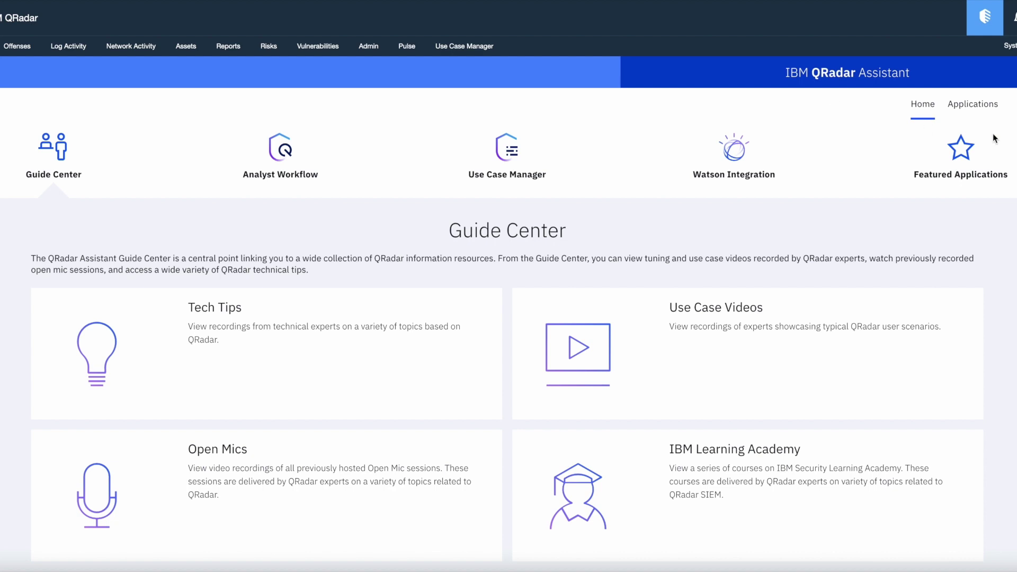
Step: Open the QRadar Assistant Settings to view the stored SEC Token
{"action": "left_click", "coordinate": [997, 104]}
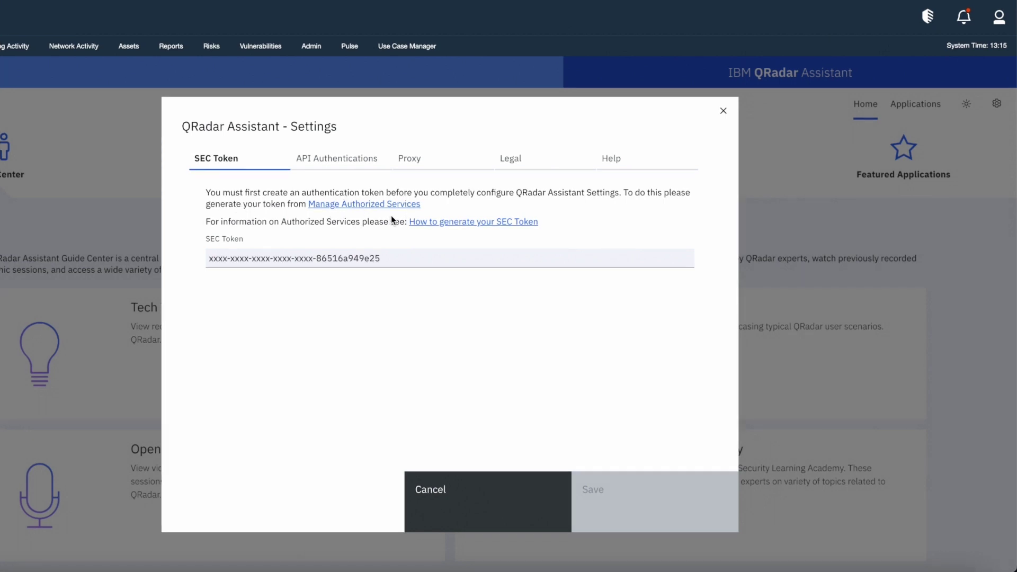
Step: Close the Assistant settings and open Authorized Services from the Admin page
{"action": "left_click", "coordinate": [722, 111]}
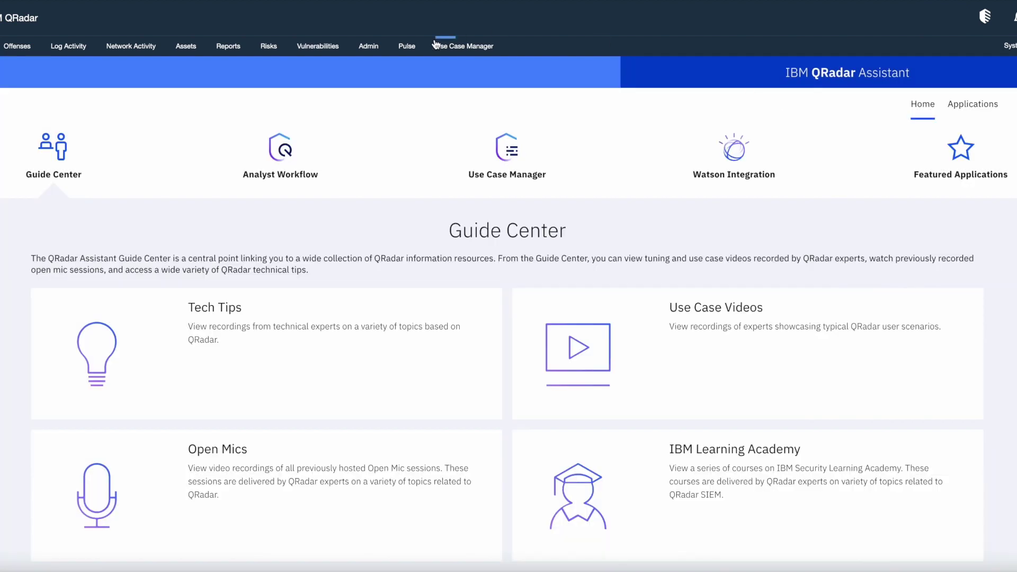
{"action": "left_click", "coordinate": [369, 47]}
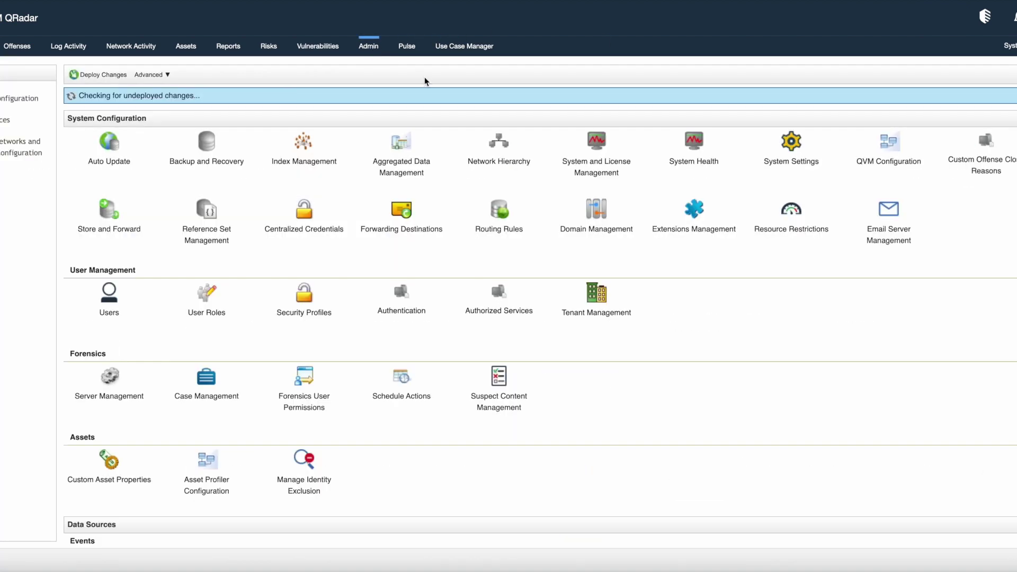
{"action": "left_click", "coordinate": [524, 303]}
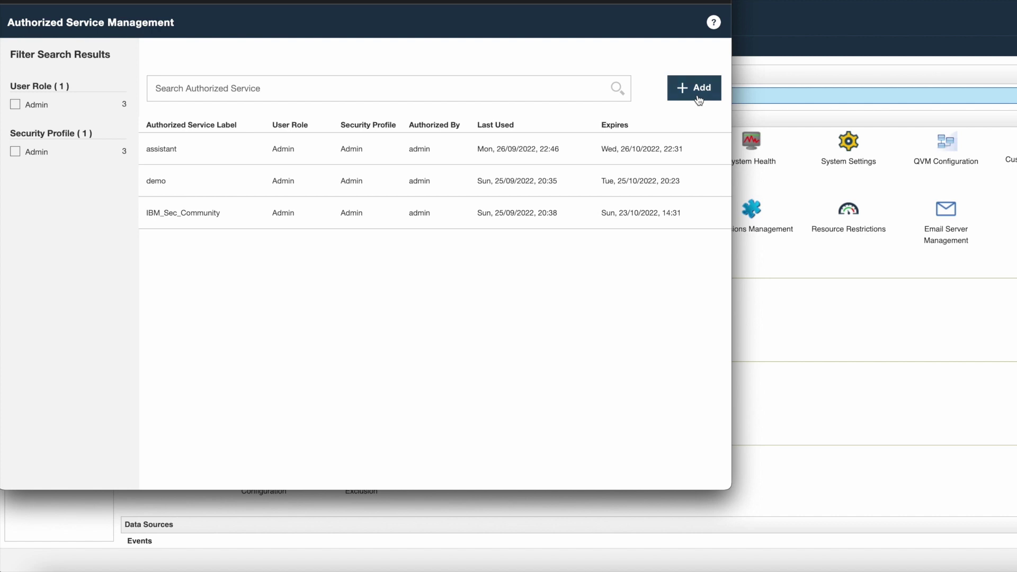
Step: Add and save an authorized service labelled 'testing' with Admin security profile and Admin user role
{"action": "left_click", "coordinate": [699, 100]}
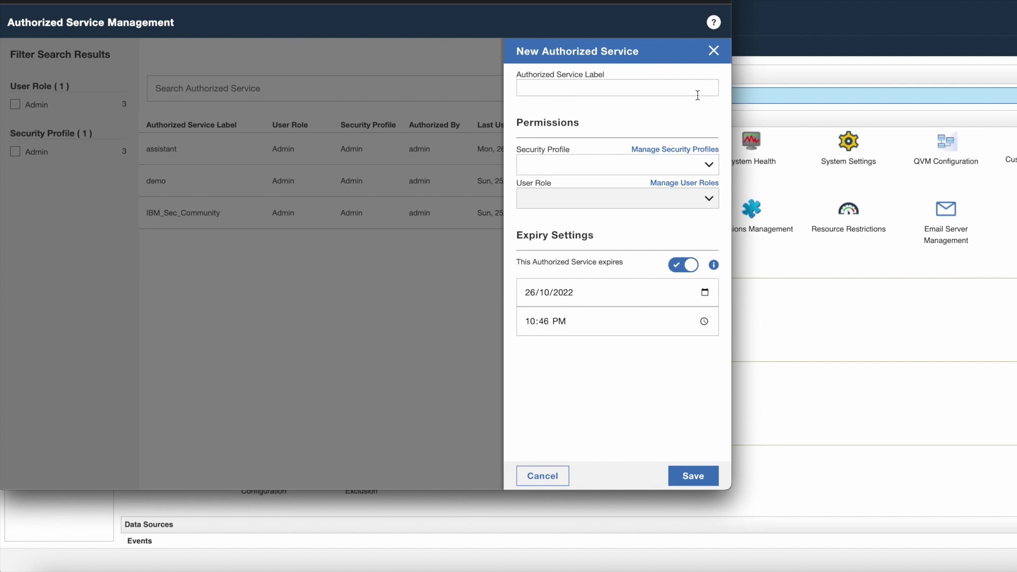
{"action": "left_click", "coordinate": [622, 91]}
{"action": "type", "text": "testing"}
{"action": "left_click", "coordinate": [713, 171]}
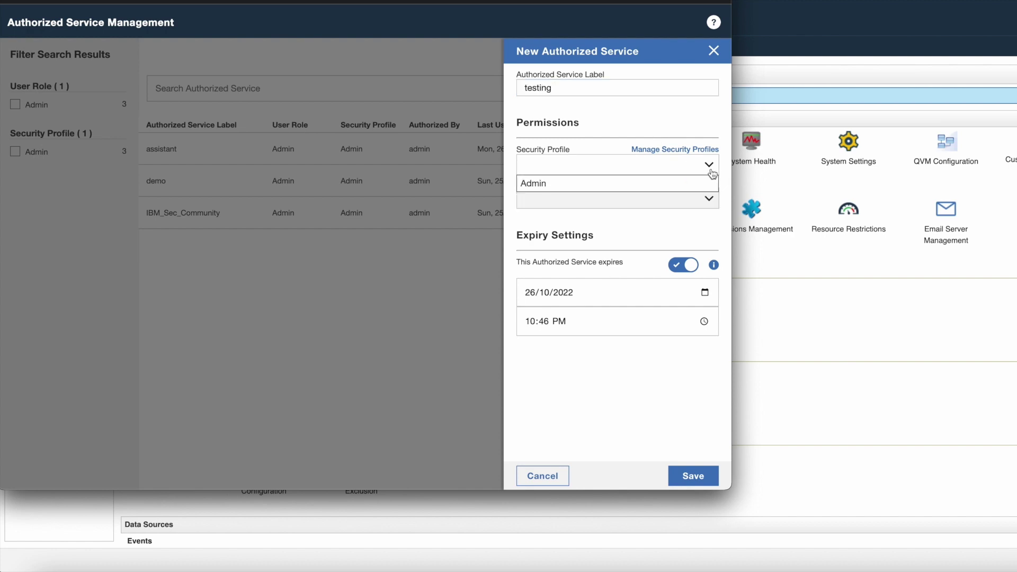
{"action": "left_click", "coordinate": [665, 187]}
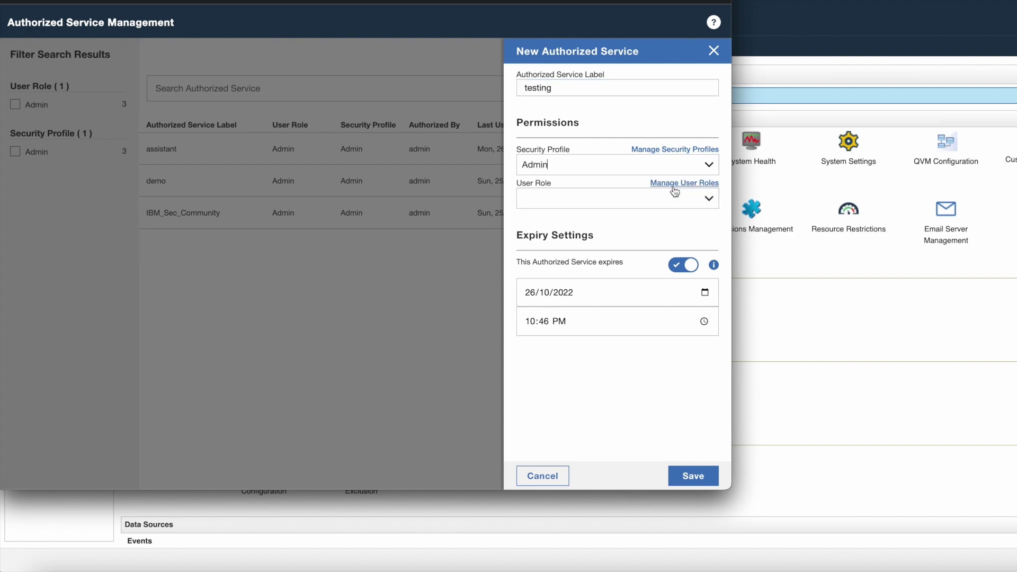
{"action": "left_click", "coordinate": [713, 201]}
{"action": "left_click", "coordinate": [654, 230]}
{"action": "left_click", "coordinate": [688, 476]}
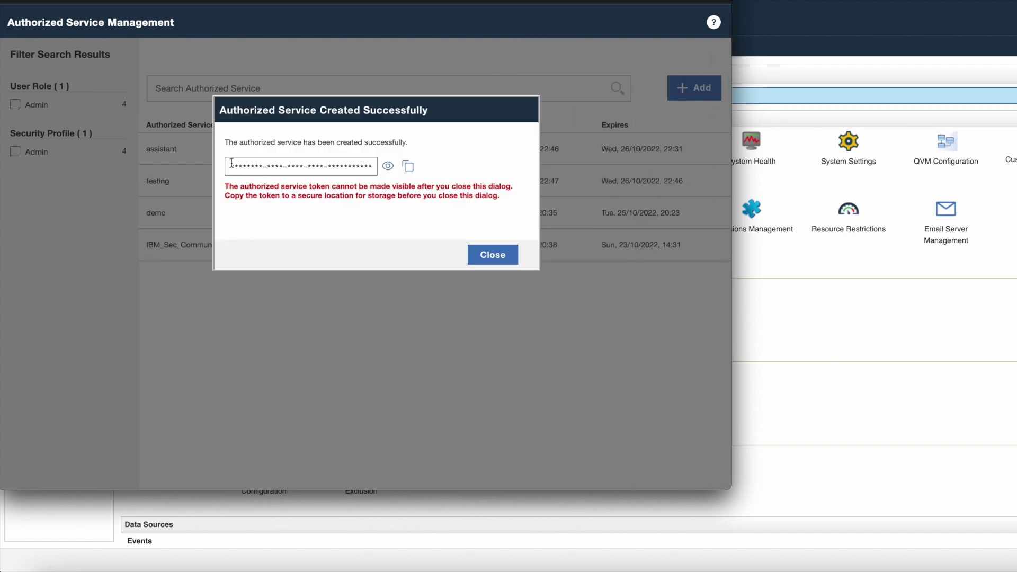
Step: Copy the generated 'testing' service token and dismiss the token-created confirmation
{"action": "left_click_drag", "start_coordinate": [230, 165], "coordinate": [366, 166]}
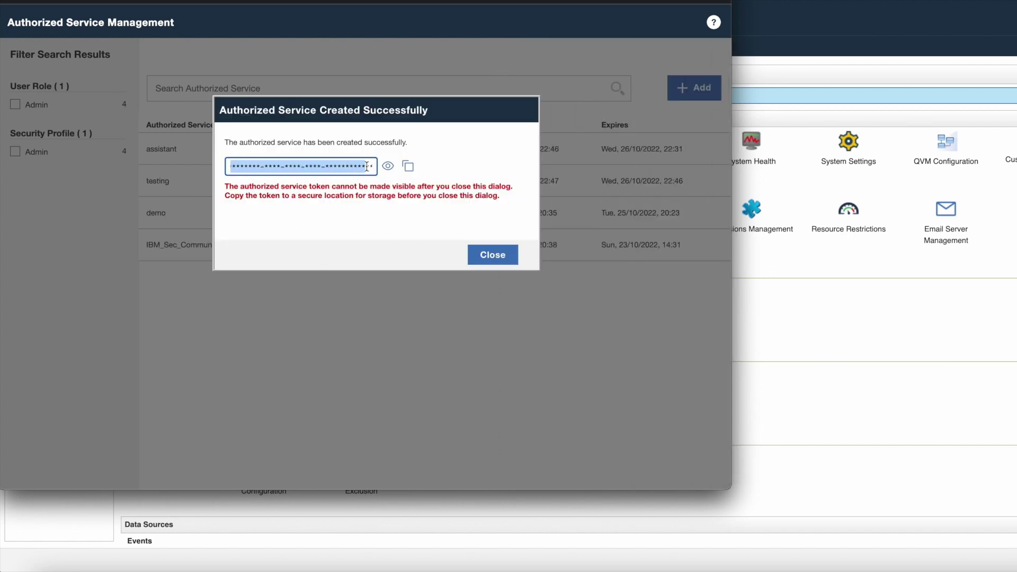
{"action": "left_click", "coordinate": [408, 168]}
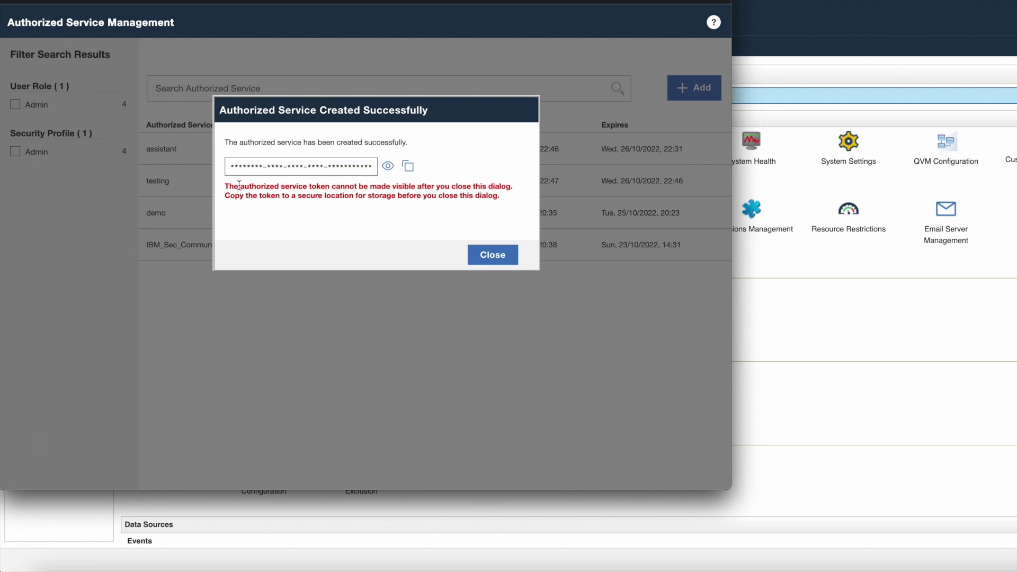
{"action": "left_click_drag", "start_coordinate": [240, 186], "coordinate": [308, 186]}
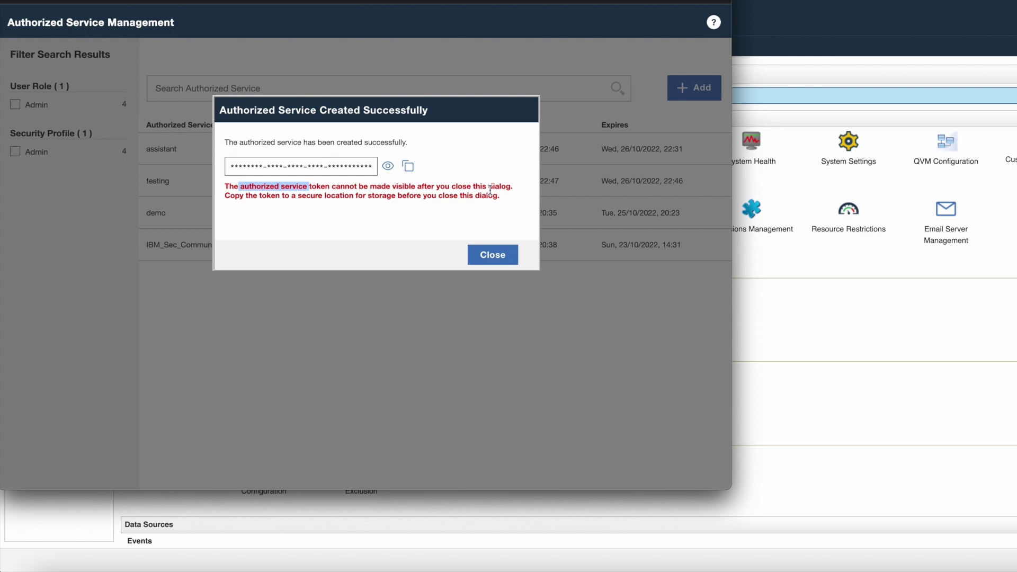
{"action": "left_click", "coordinate": [504, 255]}
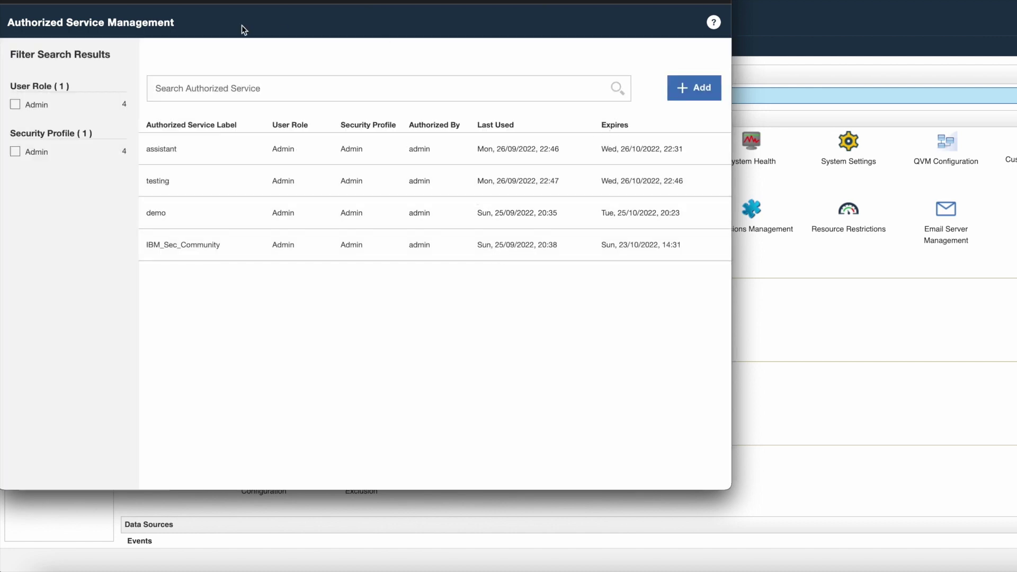
Step: Reopen QRadar Assistant settings, select the SEC Token value, then go to the API Authentications password field
{"action": "key", "text": "super+w"}
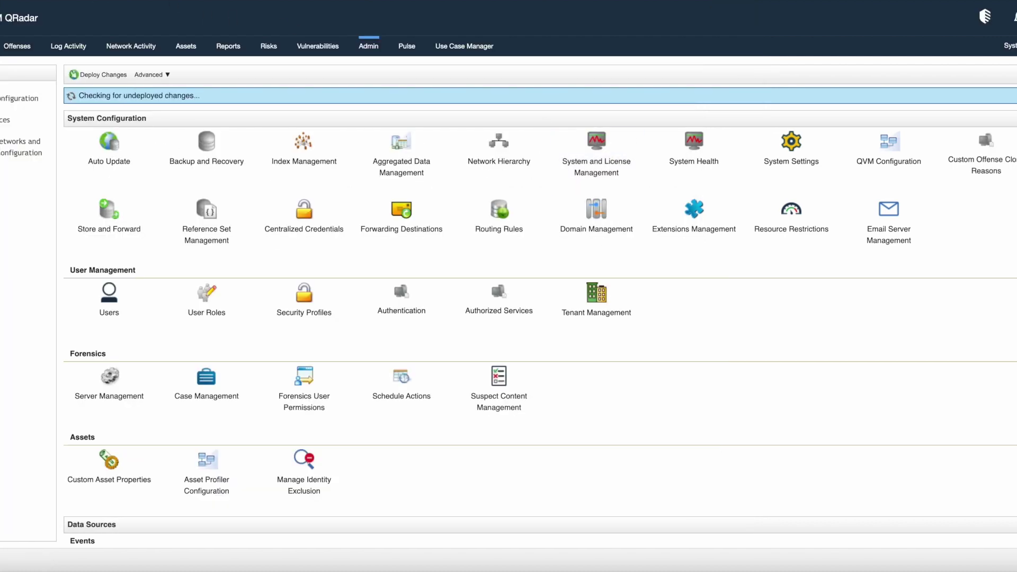
{"action": "left_click", "coordinate": [985, 16]}
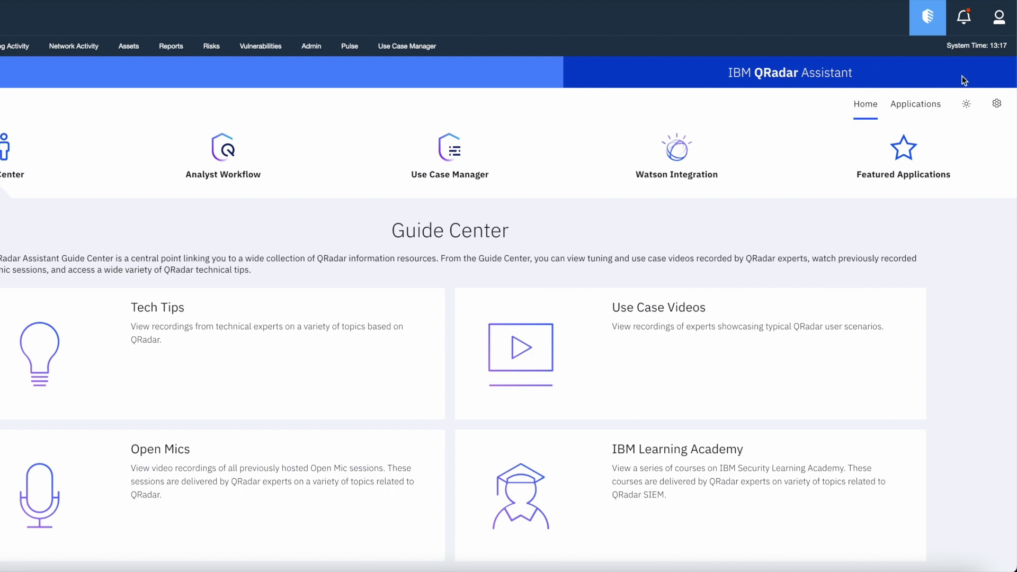
{"action": "left_click", "coordinate": [996, 103]}
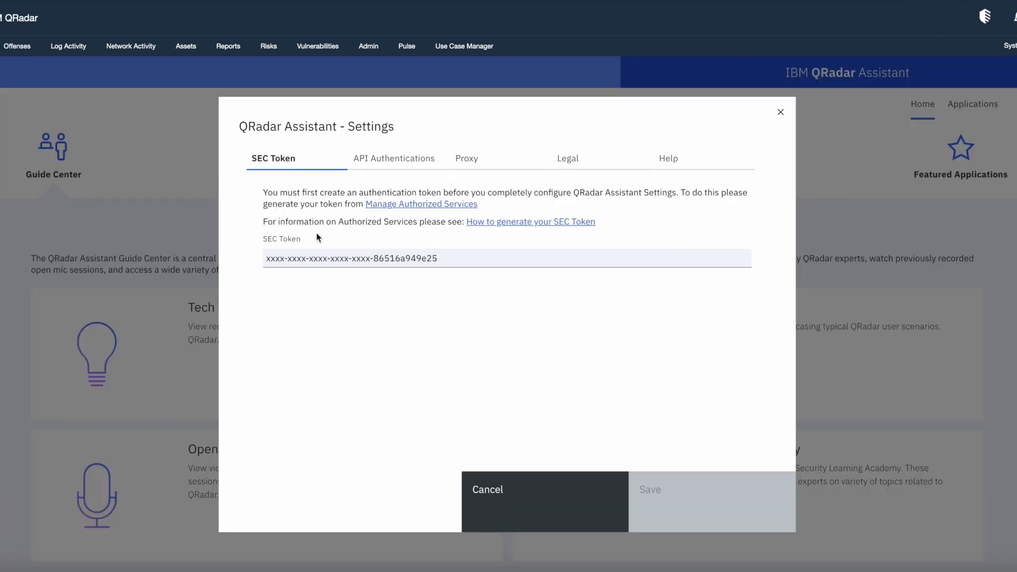
{"action": "double_click", "coordinate": [316, 236]}
{"action": "triple_click", "coordinate": [310, 258]}
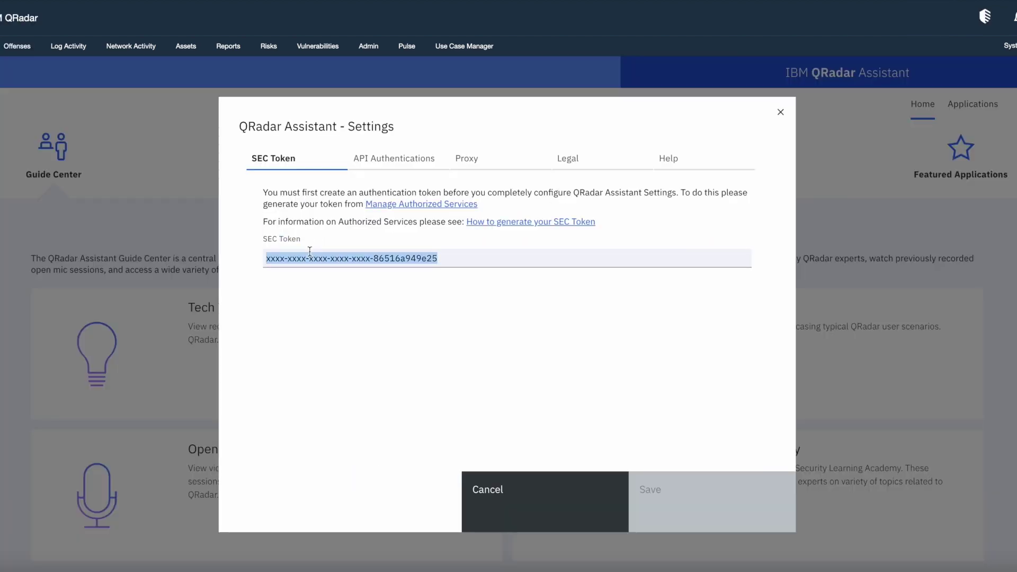
{"action": "left_click", "coordinate": [384, 168]}
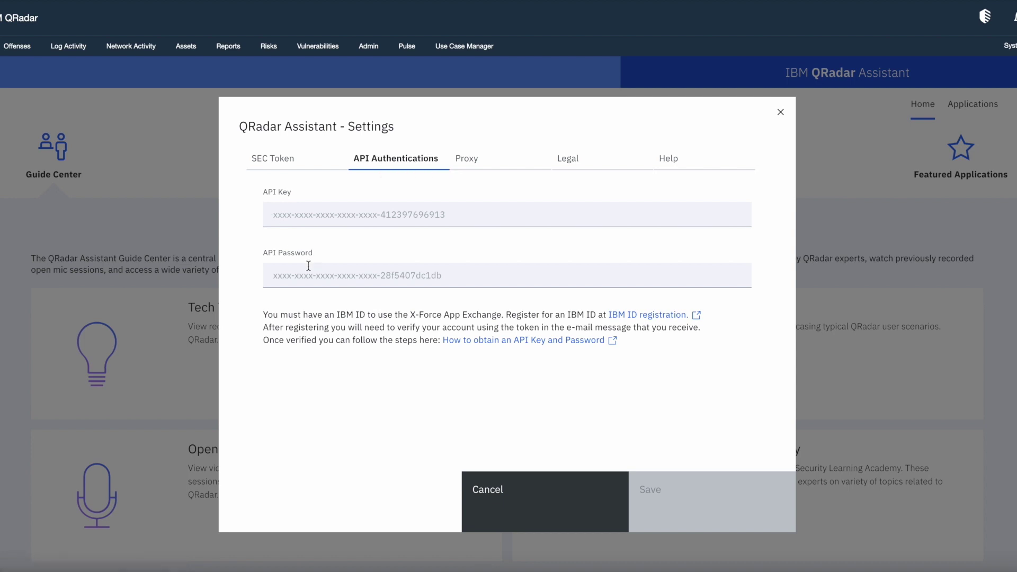
{"action": "left_click", "coordinate": [305, 284]}
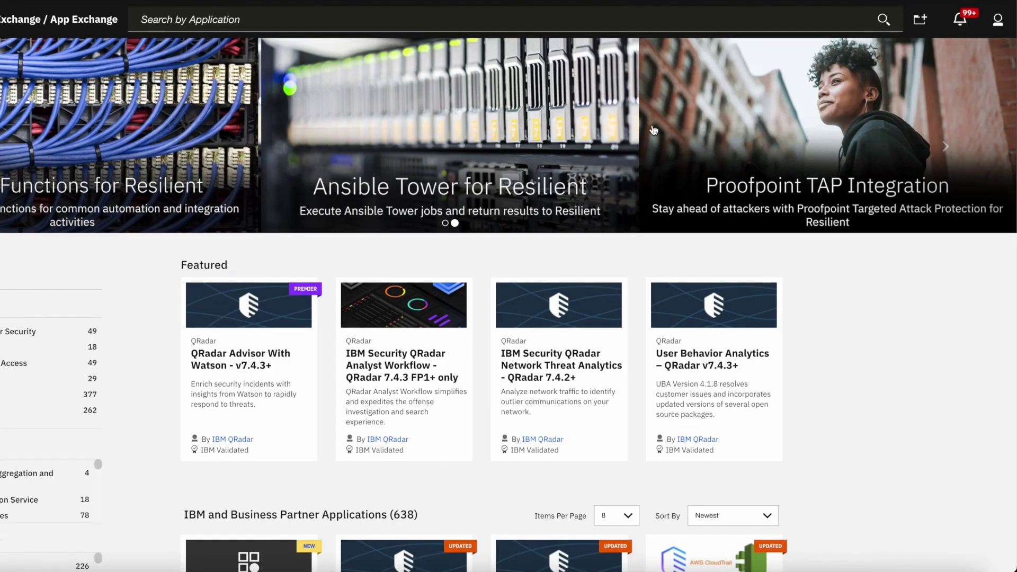
Step: Generate an X-Force Exchange API key and password named 'demo' under Settings > API Access
{"action": "left_click", "coordinate": [997, 22]}
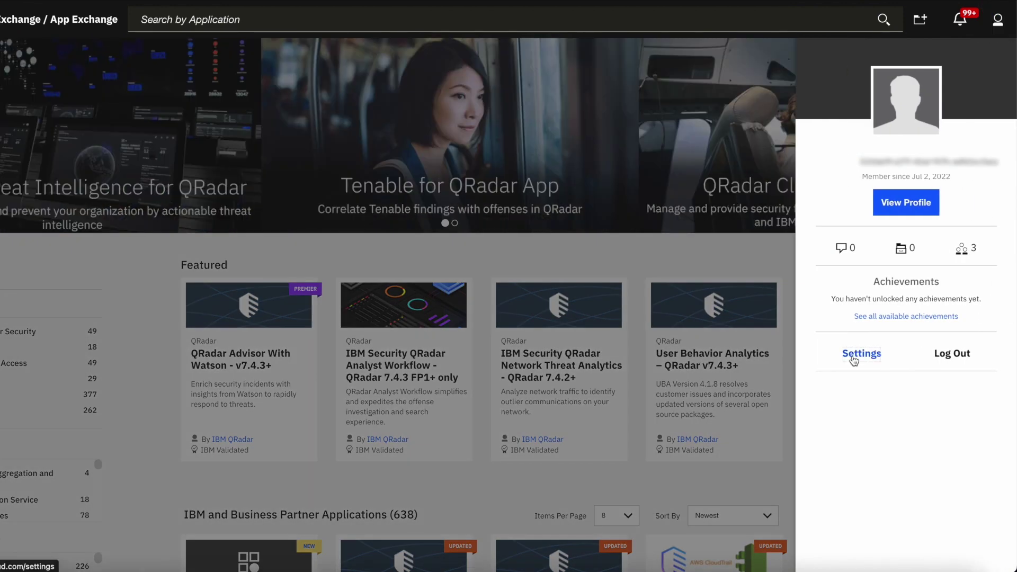
{"action": "left_click", "coordinate": [854, 360]}
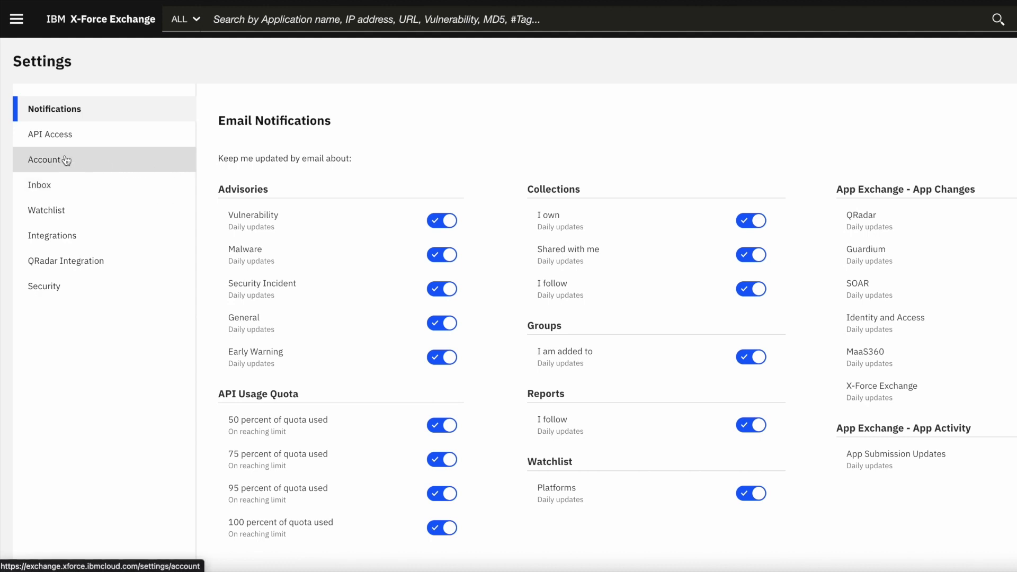
{"action": "left_click", "coordinate": [82, 144]}
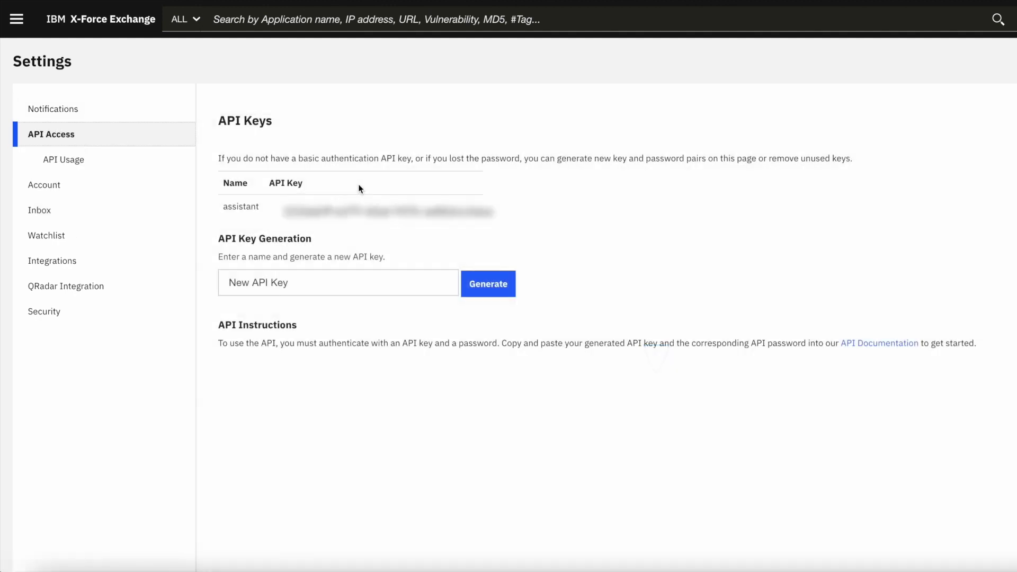
{"action": "left_click", "coordinate": [304, 276]}
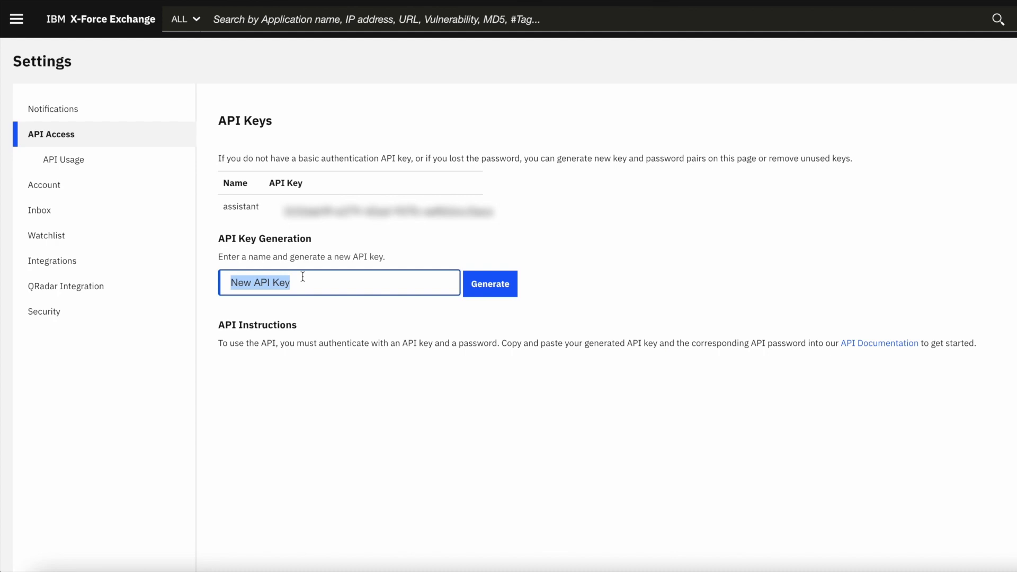
{"action": "type", "text": "demo"}
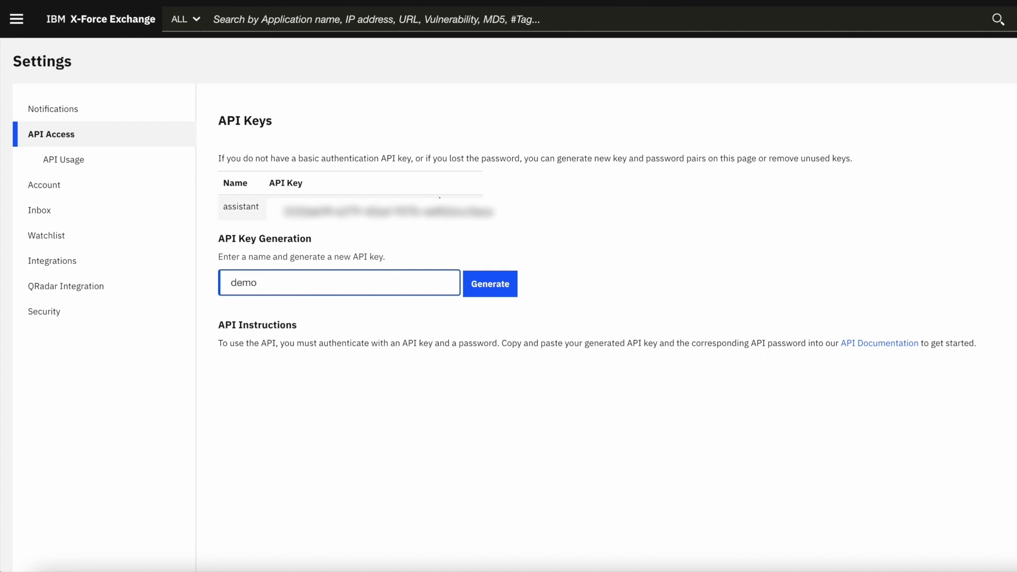
{"action": "left_click", "coordinate": [476, 289]}
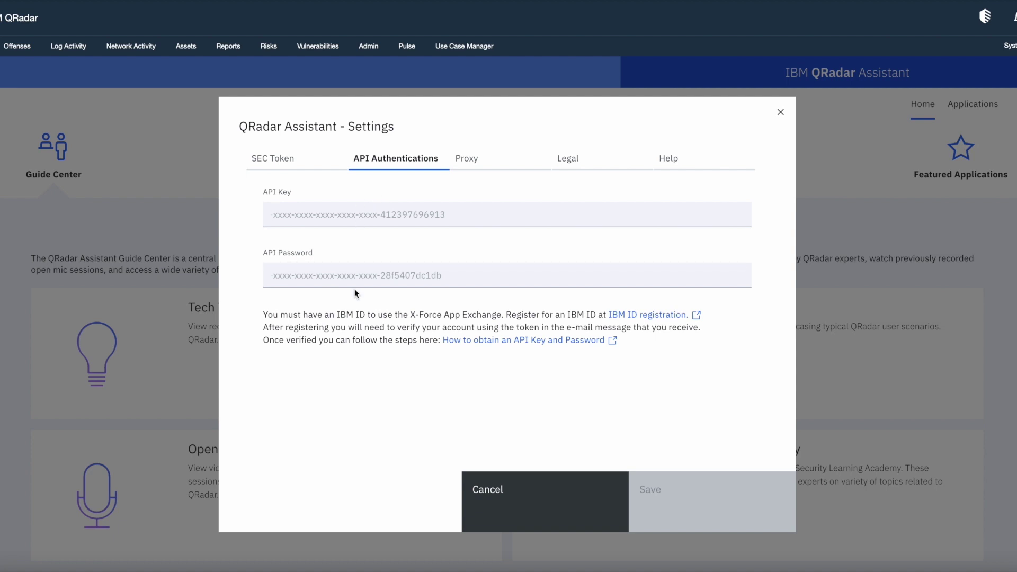
Step: Close the Assistant settings and go to the Applications page's search box
{"action": "left_click", "coordinate": [622, 487]}
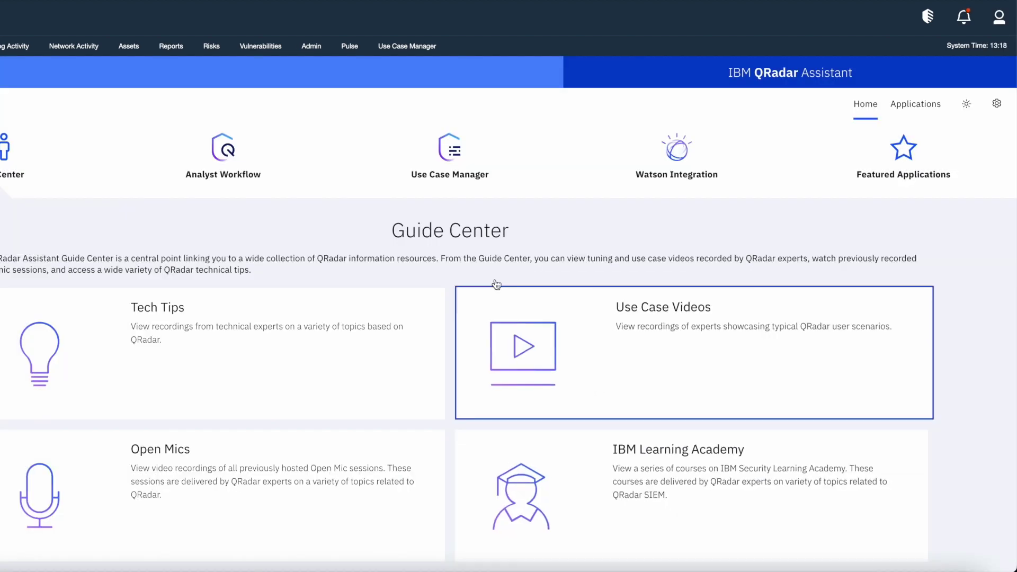
{"action": "left_click", "coordinate": [926, 102]}
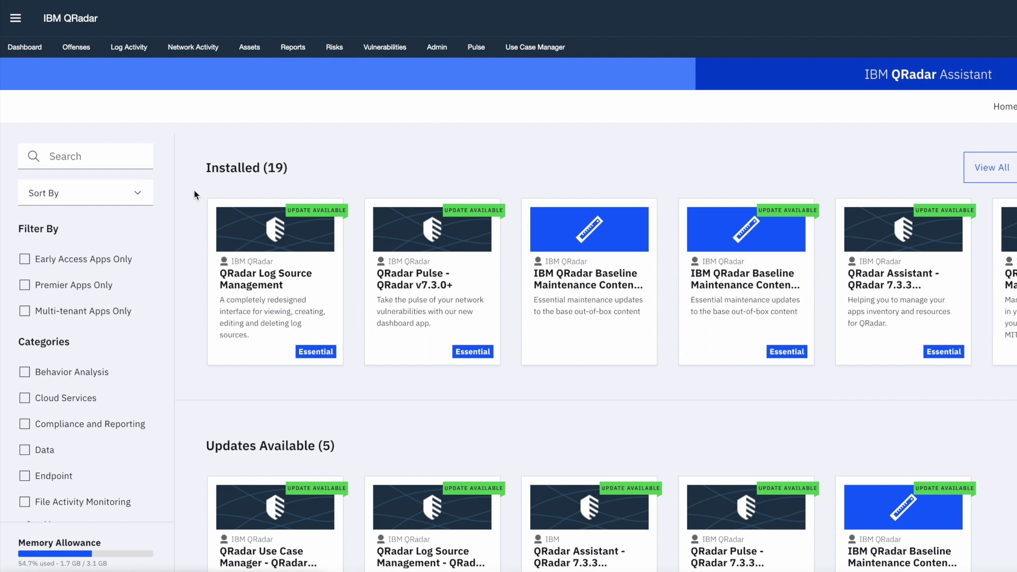
{"action": "left_click", "coordinate": [115, 165]}
Step: Search apps for 'qdi' and open the full QRadar Deployment Intelligence description page
{"action": "type", "text": "qdi"}
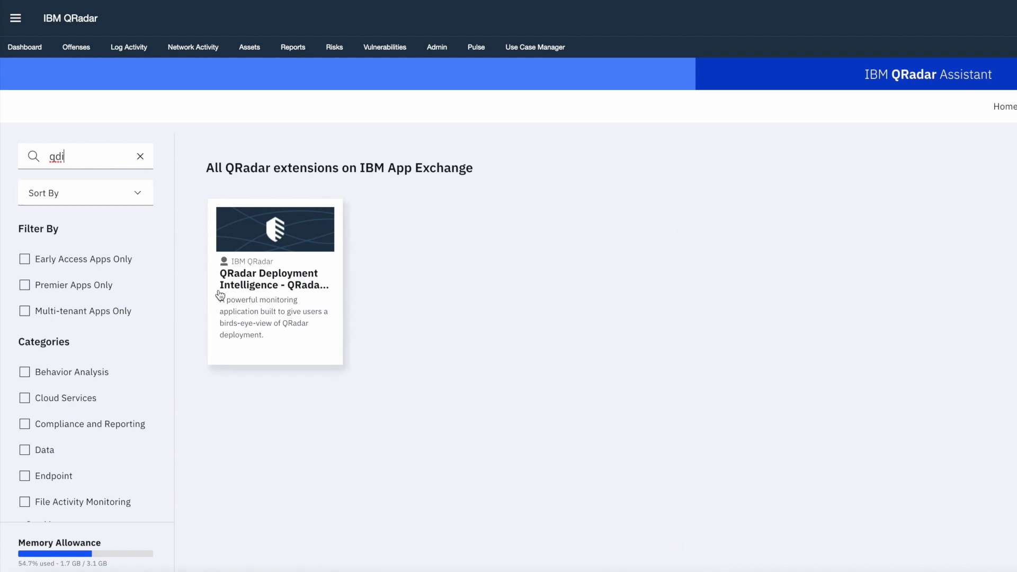
{"action": "left_click", "coordinate": [300, 285]}
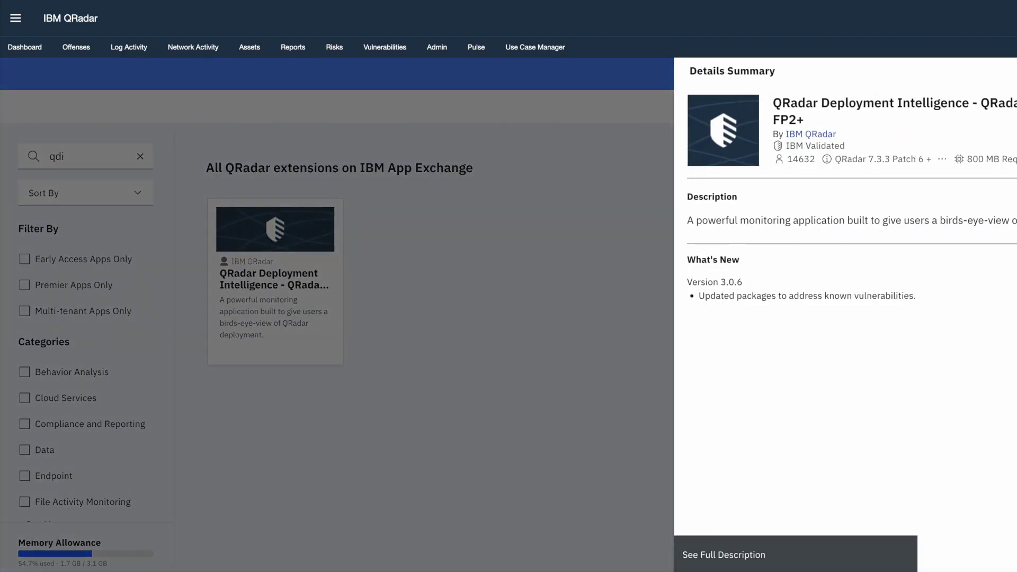
{"action": "left_click", "coordinate": [721, 567]}
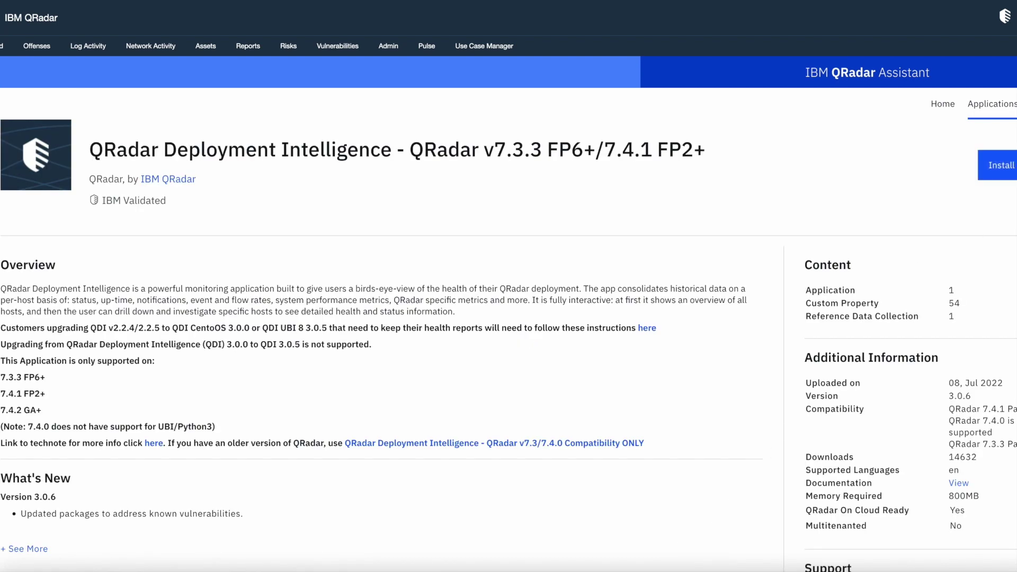
Step: Install QRadar Deployment Intelligence, accepting its terms and conditions
{"action": "left_click", "coordinate": [1009, 177]}
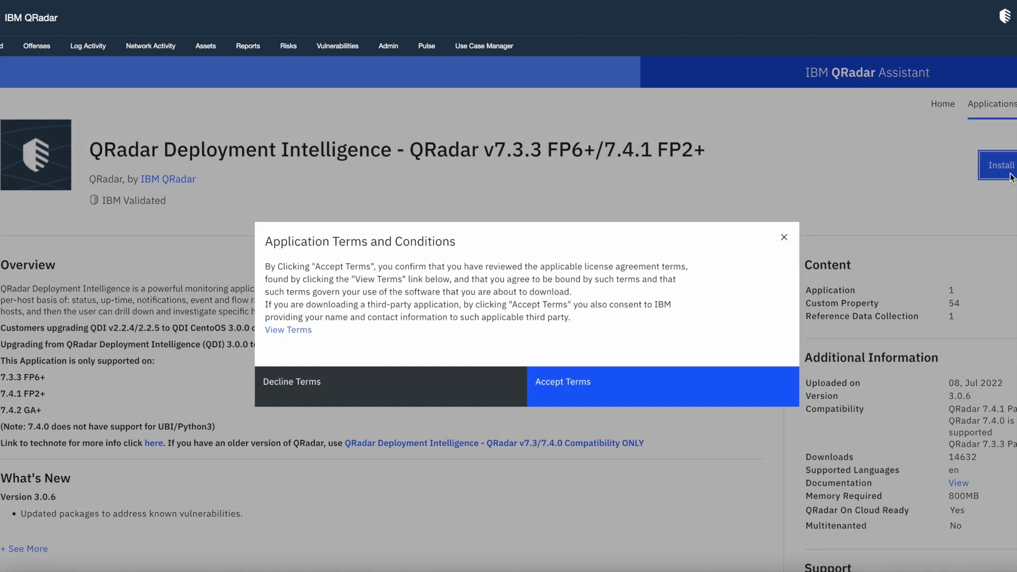
{"action": "left_click", "coordinate": [575, 394]}
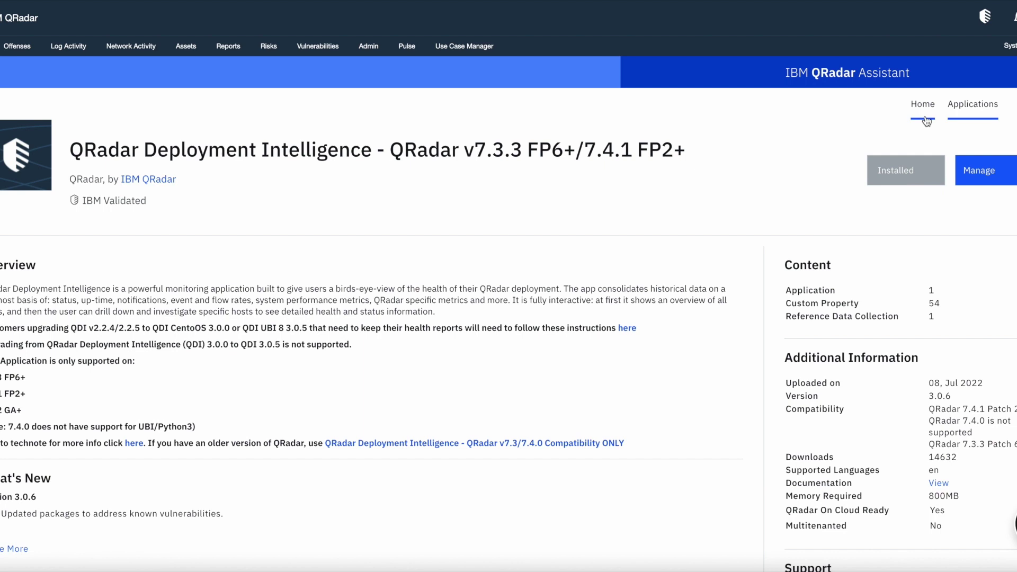
Step: Add an SEC token under Admin > Deployment Intelligence Token Configuration
{"action": "left_click", "coordinate": [369, 48]}
{"action": "scroll", "coordinate": [111, 475], "scroll_direction": "down", "scroll_amount": 15}
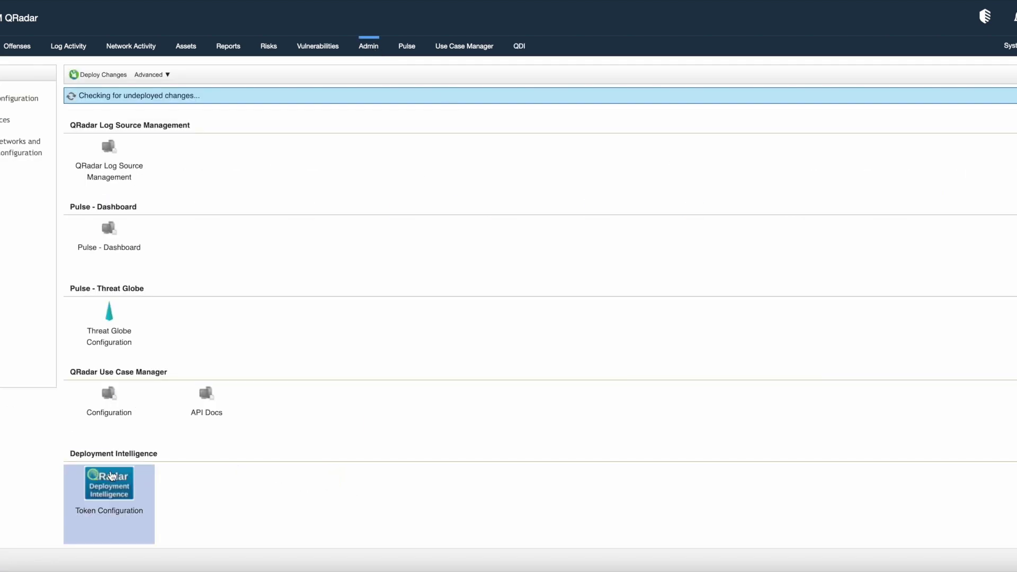
{"action": "left_click", "coordinate": [126, 525]}
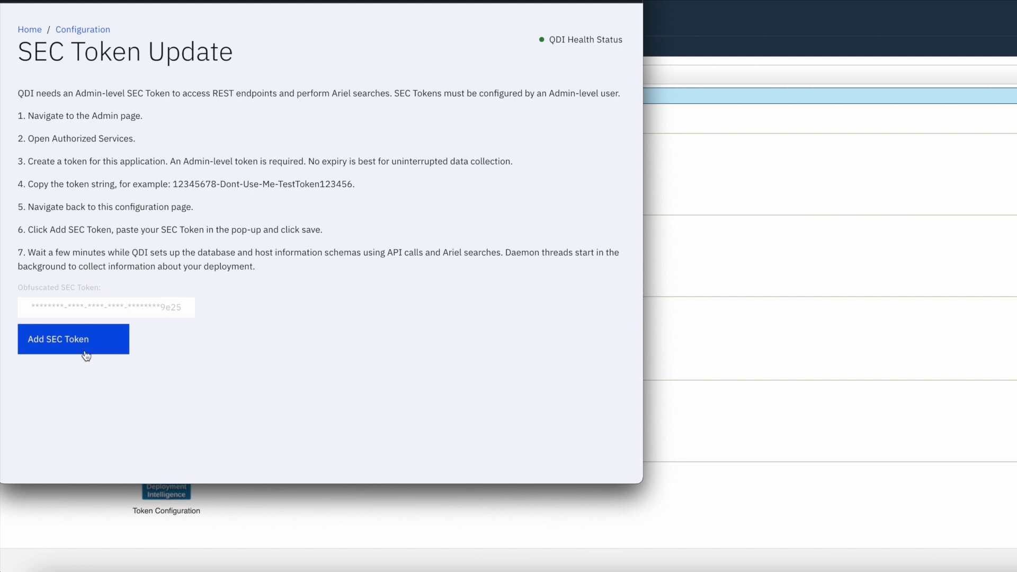
{"action": "left_click", "coordinate": [85, 354]}
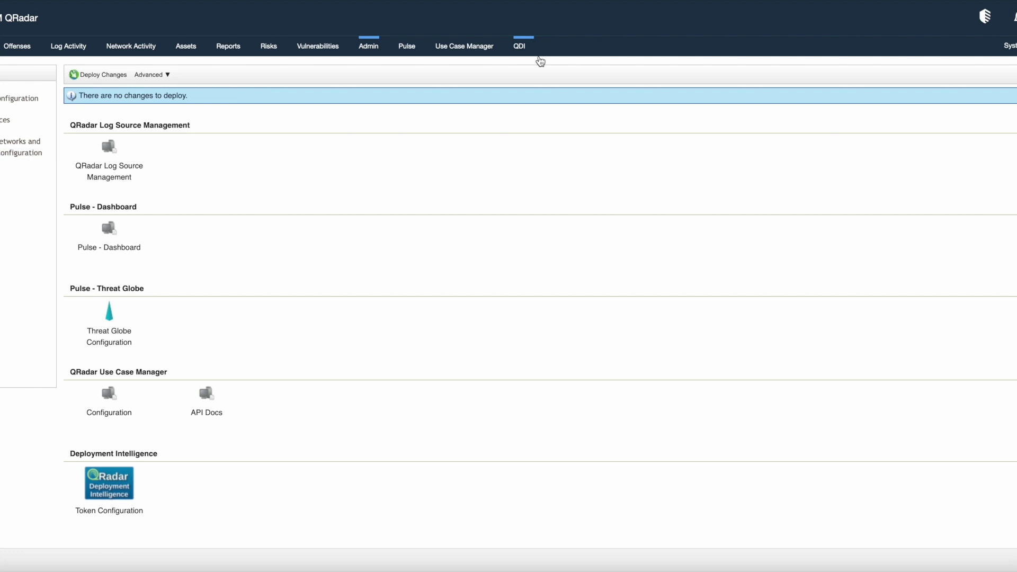
Step: In the QDI app, expand the degraded Console host to show its health reason, ens192 interface and notifications
{"action": "left_click", "coordinate": [1014, 17]}
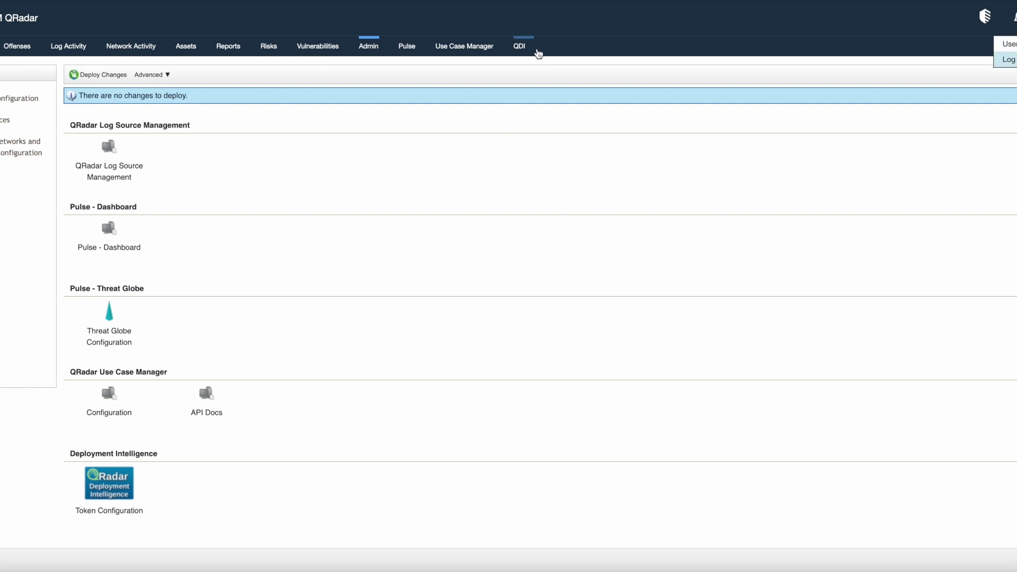
{"action": "left_click", "coordinate": [519, 46]}
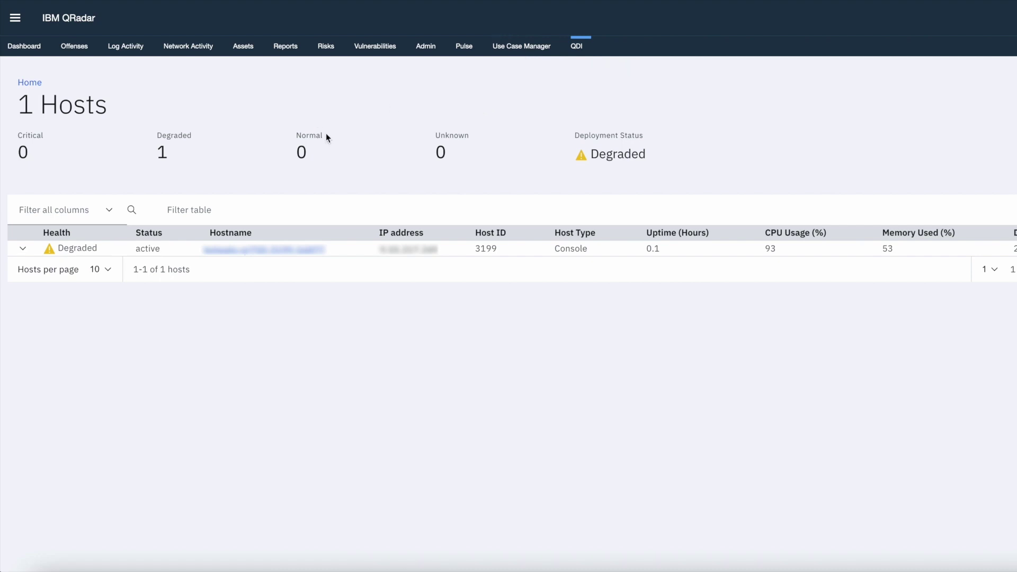
{"action": "left_click", "coordinate": [23, 248]}
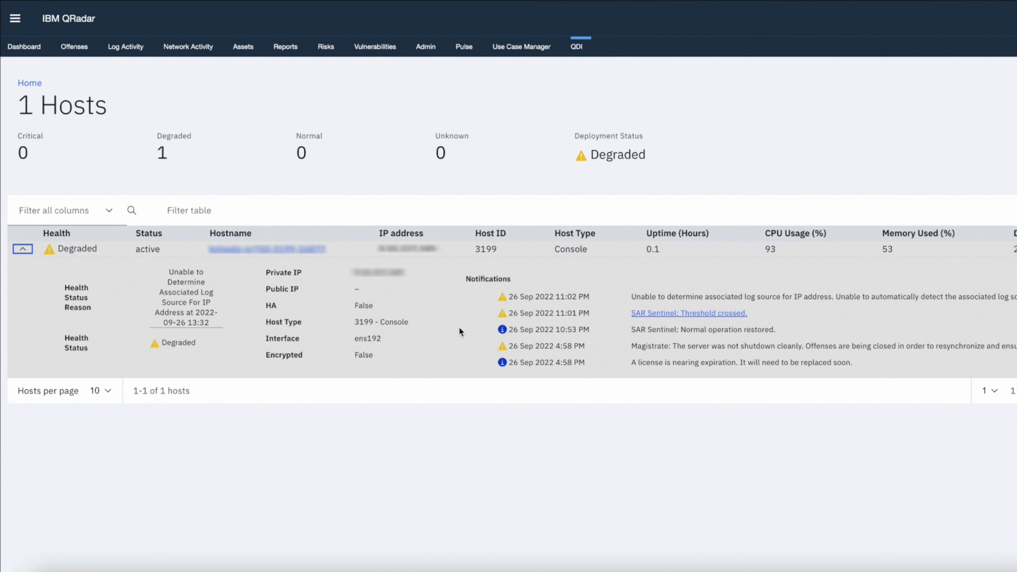